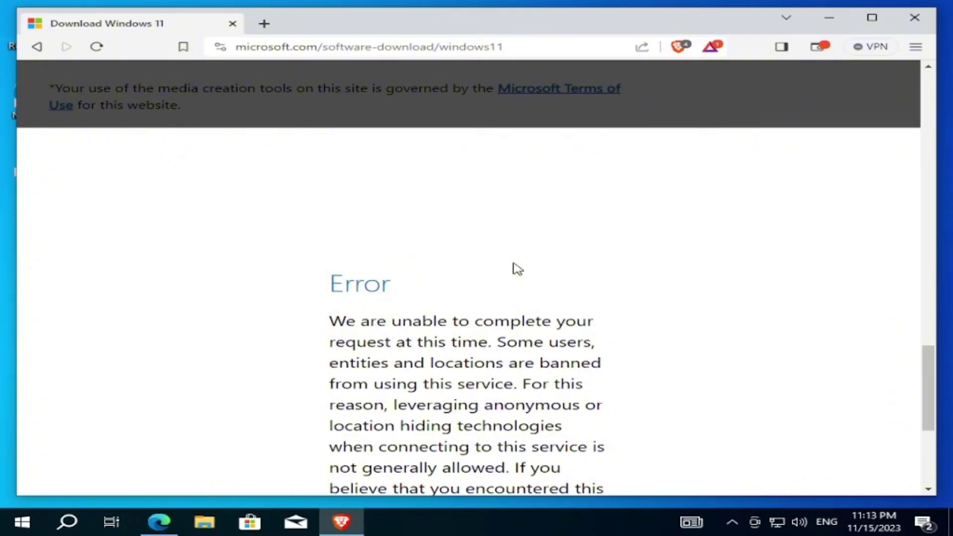
# Search the web for 'download windows 11' in a new Brave tab.
pyautogui.click(264, 24)
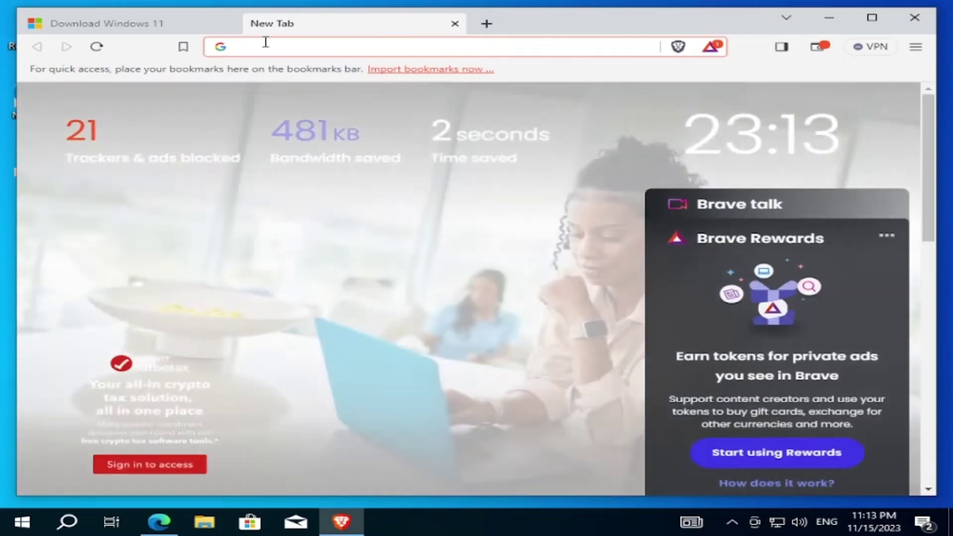
pyautogui.click(266, 42)
pyautogui.write('downl')
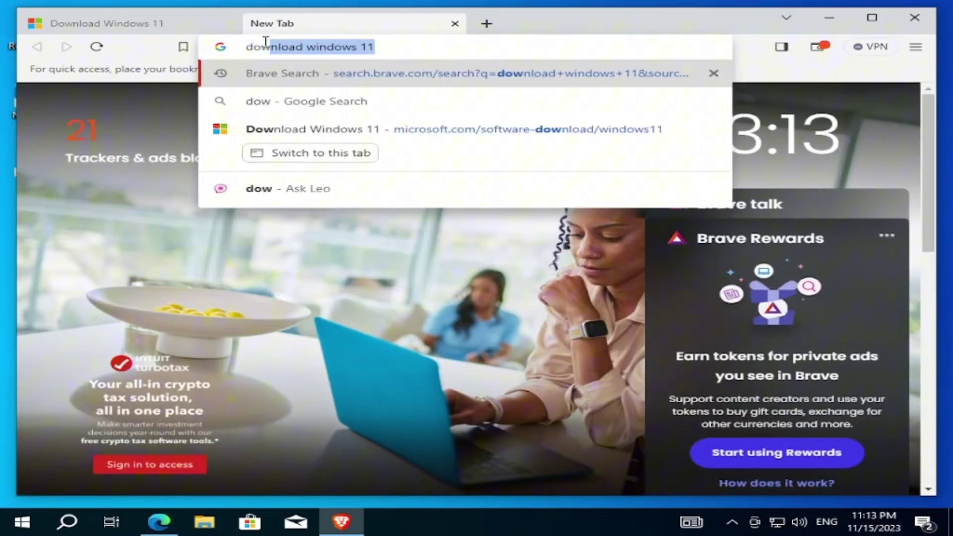
pyautogui.write('oad w')
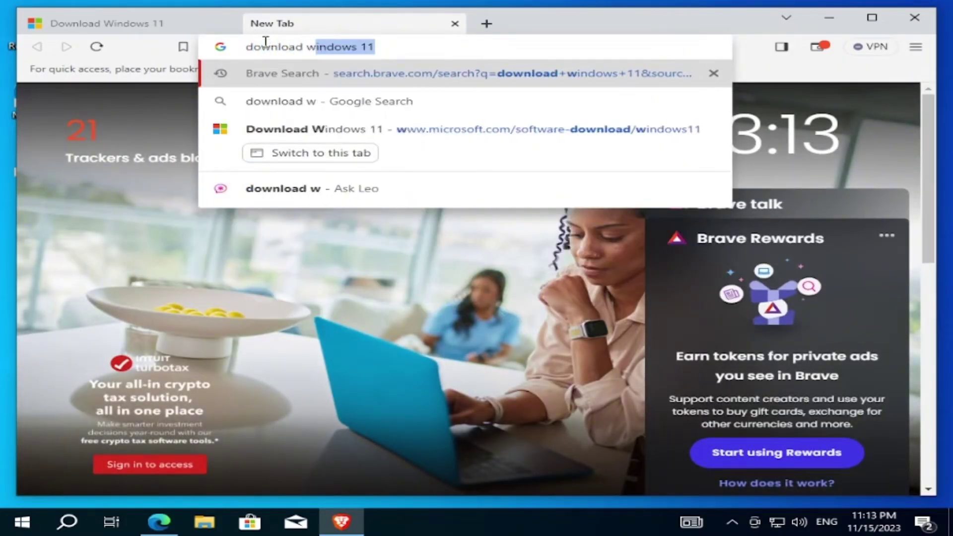
pyautogui.write('indows ')
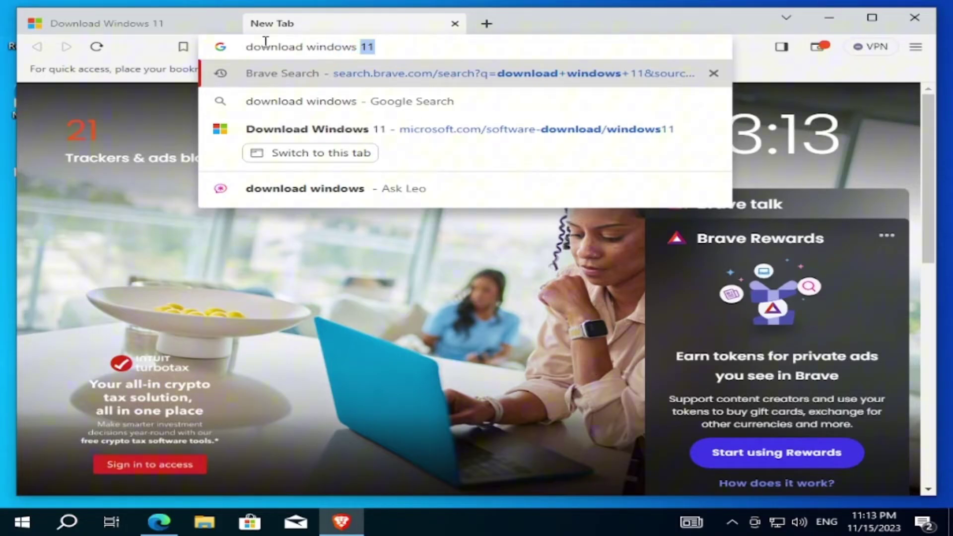
pyautogui.write('11')
pyautogui.press('Return')
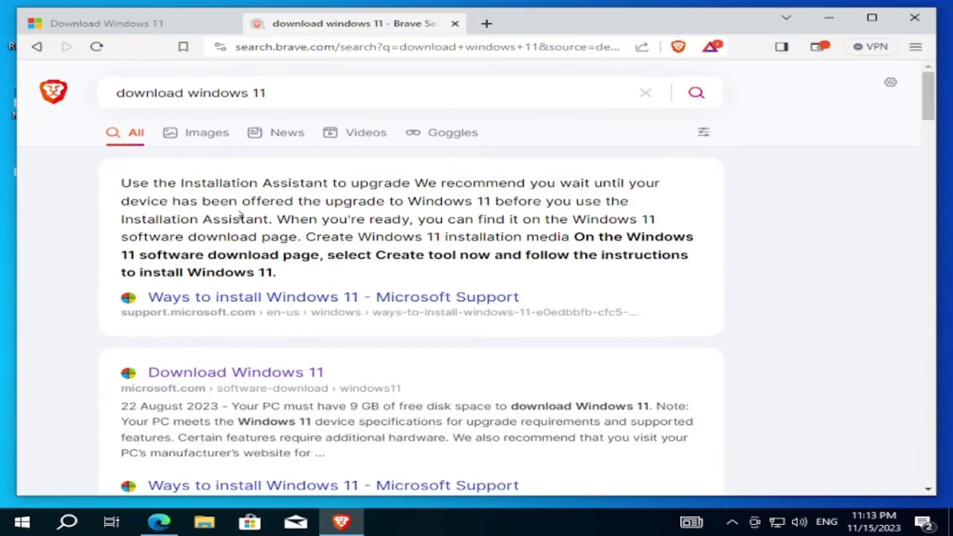
# On Microsoft's Download Windows 11 page, submit the multi-edition ISO for x64 devices.
pyautogui.click(221, 375)
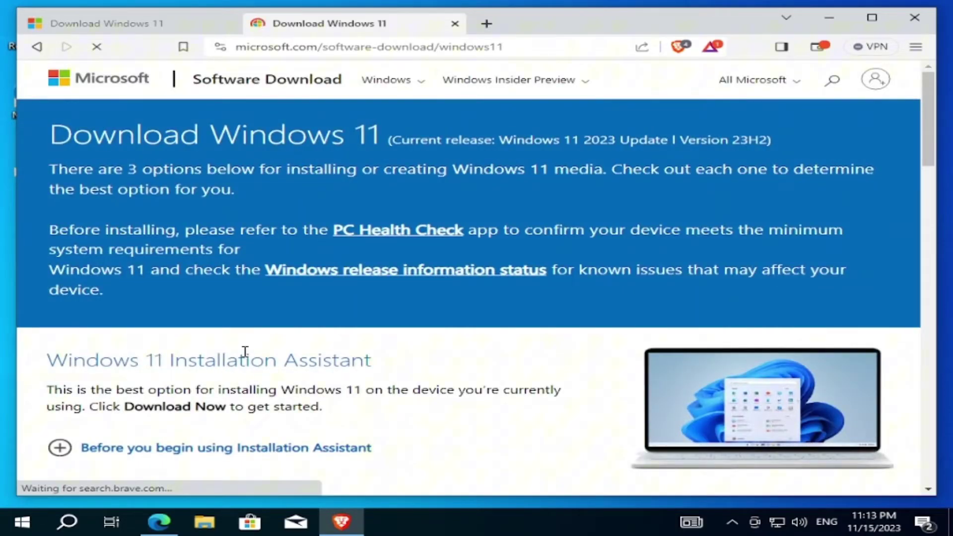
pyautogui.scroll(-4, 246, 352)
pyautogui.scroll(-7, 245, 352)
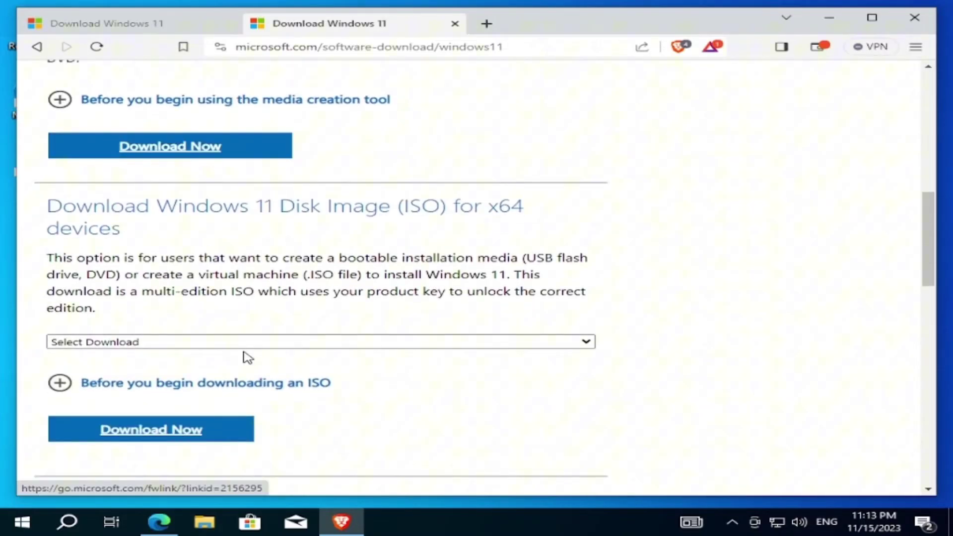
pyautogui.click(264, 344)
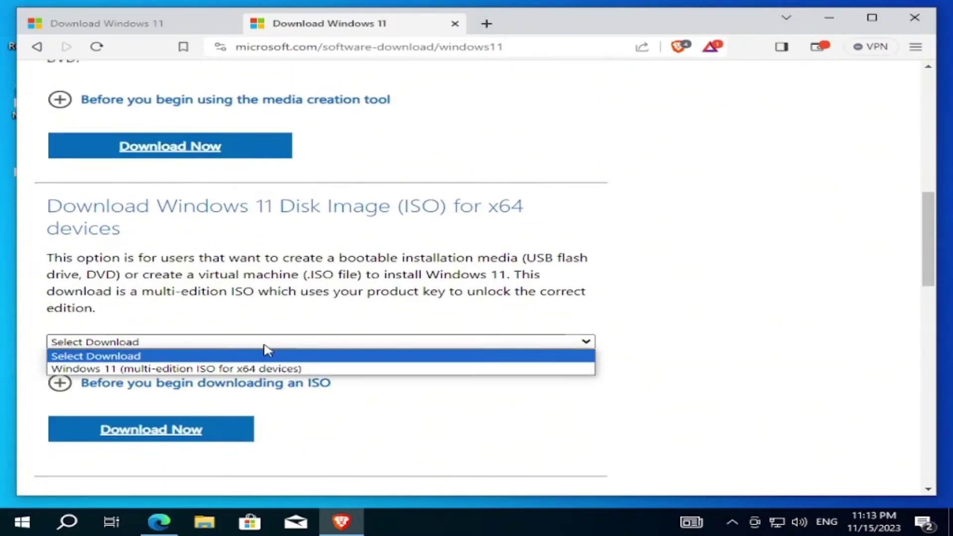
pyautogui.click(228, 369)
pyautogui.click(175, 431)
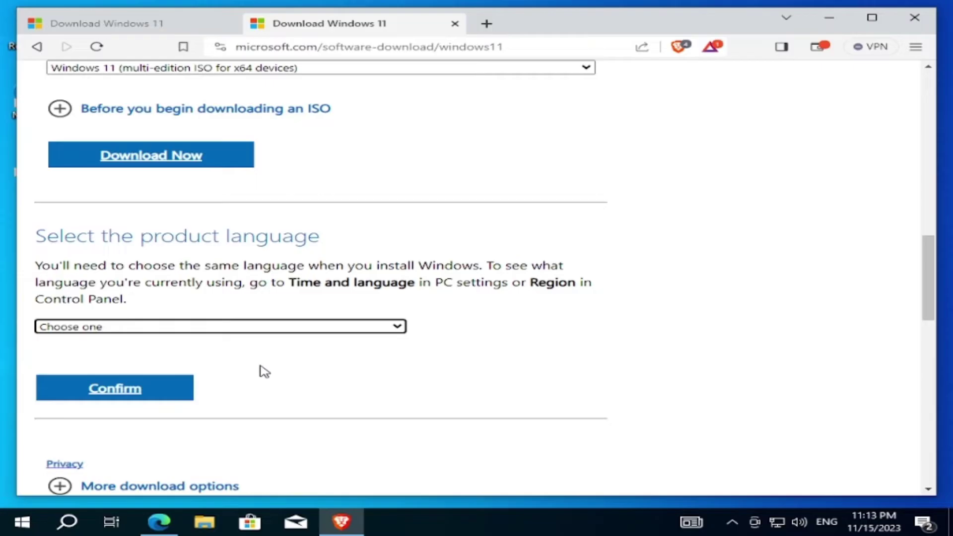
# Choose English International as the product language and confirm it.
pyautogui.click(297, 326)
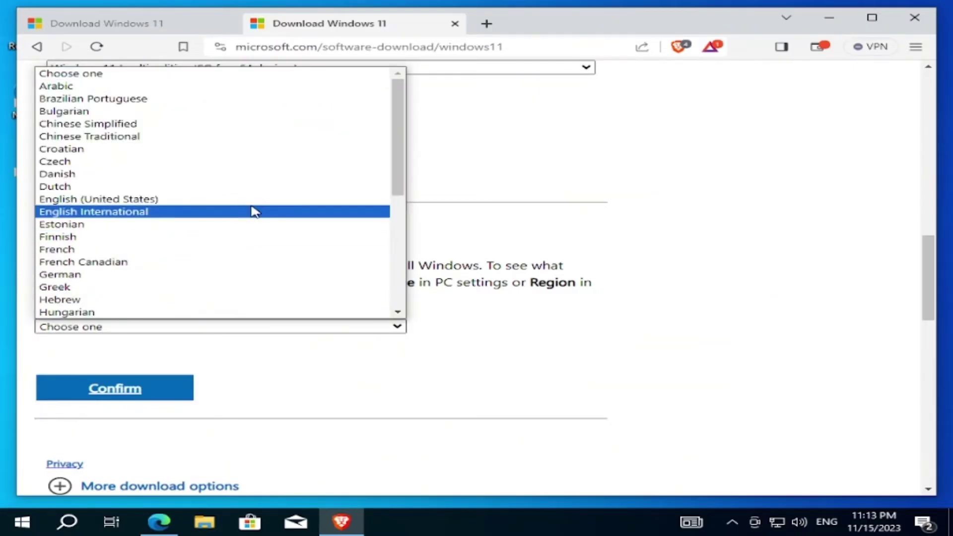
pyautogui.click(254, 211)
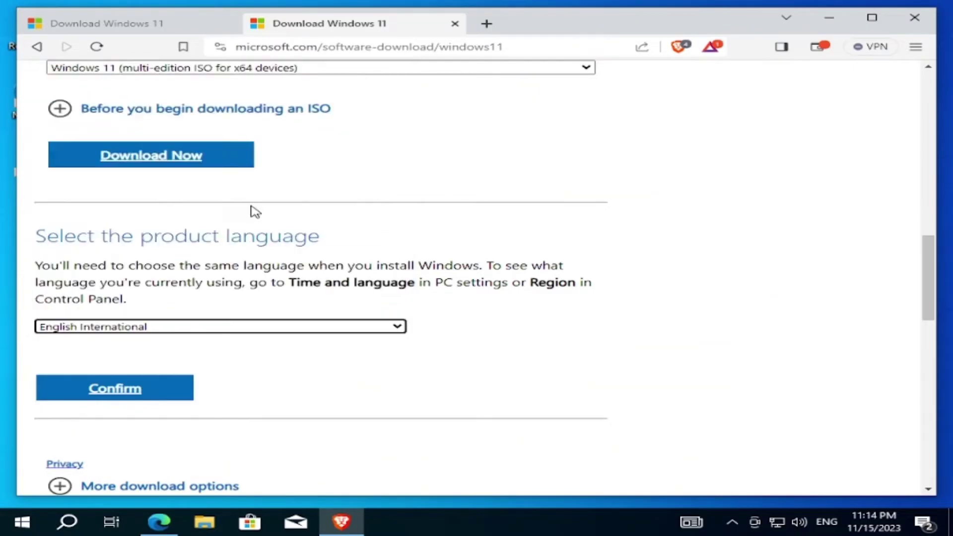
pyautogui.click(115, 390)
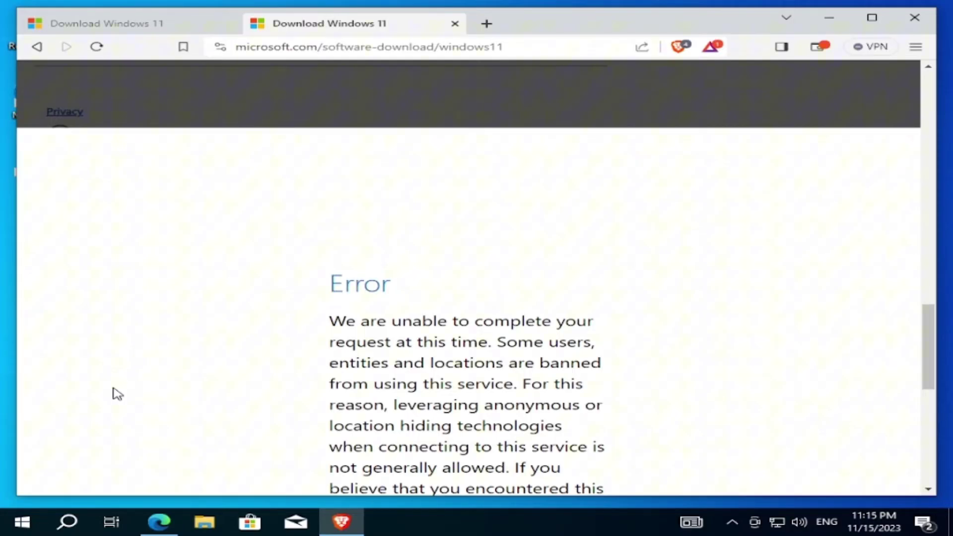
# Search for 'psiphon vpn' in another new tab.
pyautogui.click(486, 24)
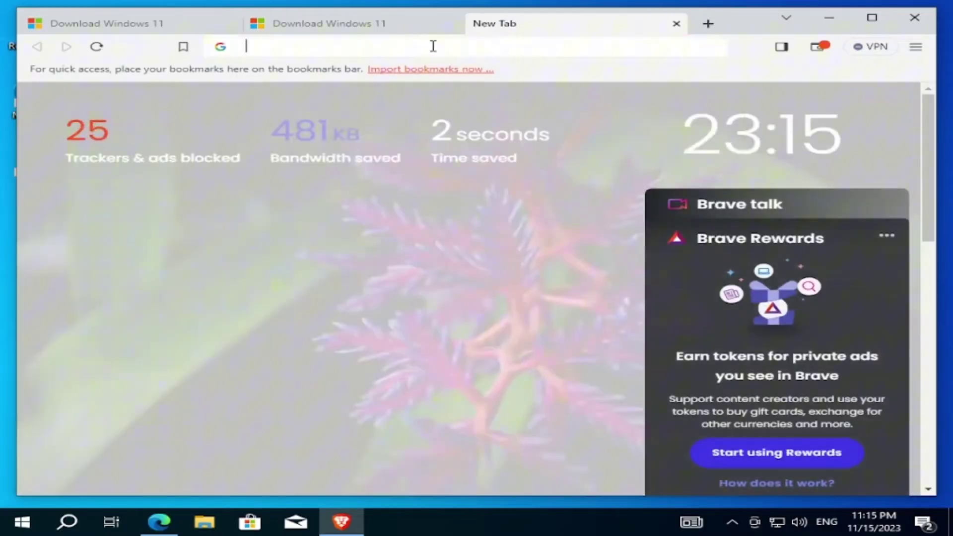
pyautogui.write('p')
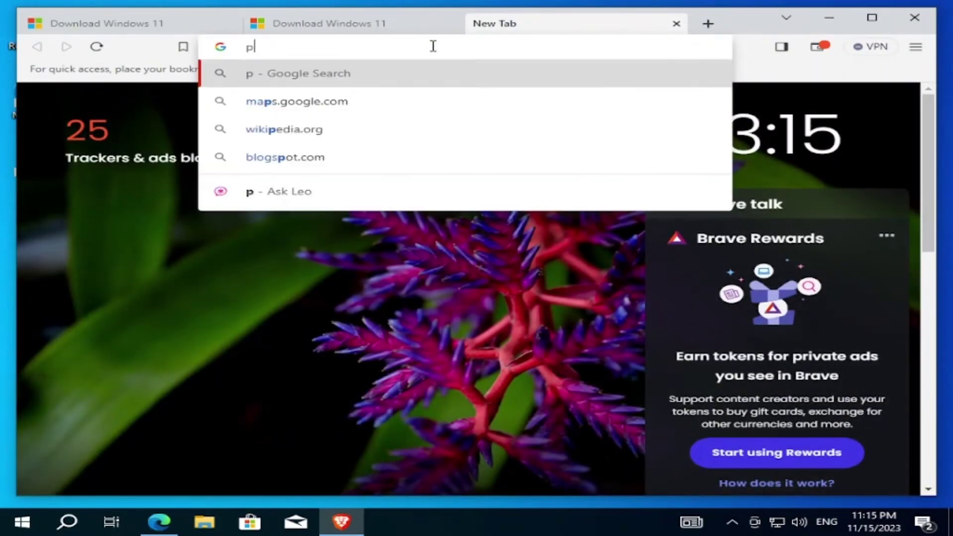
pyautogui.write('siph')
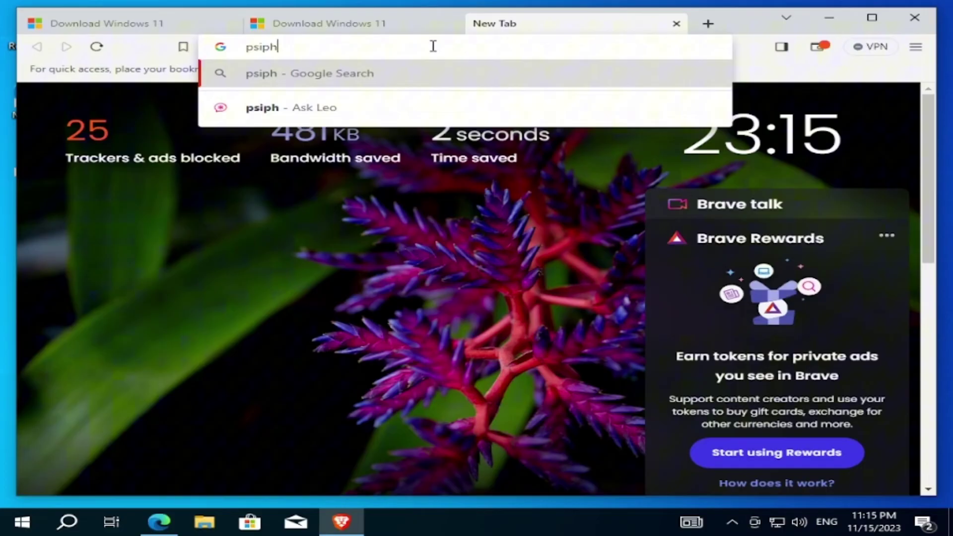
pyautogui.write('on vpn')
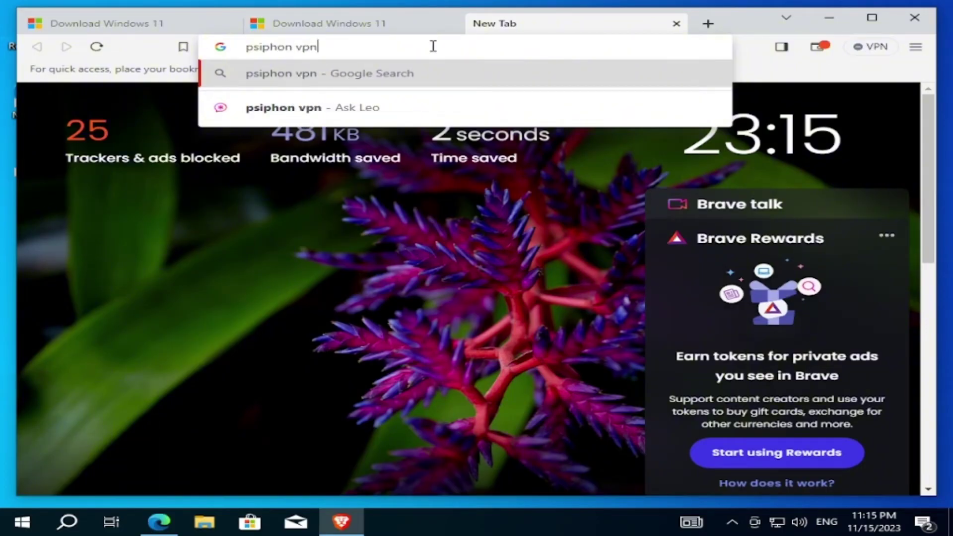
pyautogui.press('Return')
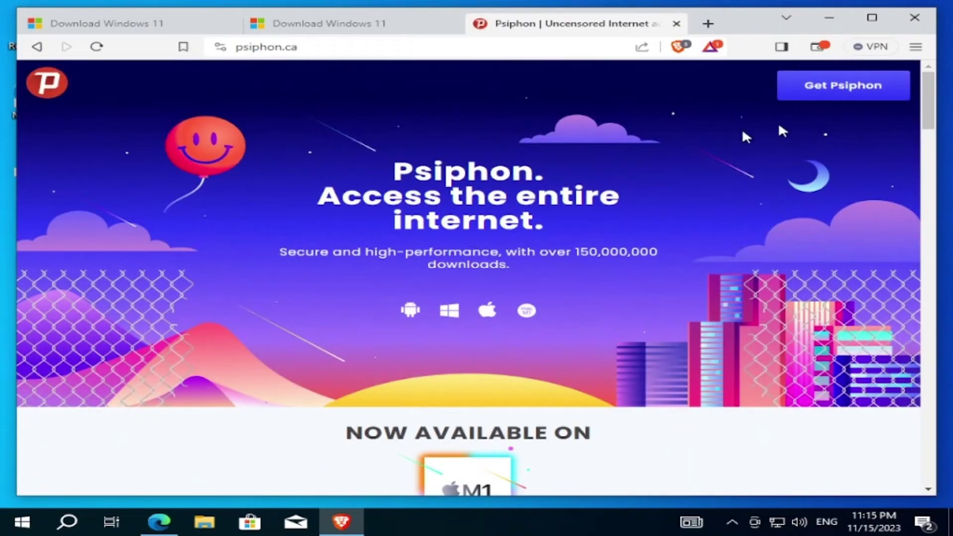
# Download Psiphon for Windows, saving psiphon3.exe to the Downloads folder, and check recent downloads.
pyautogui.click(827, 95)
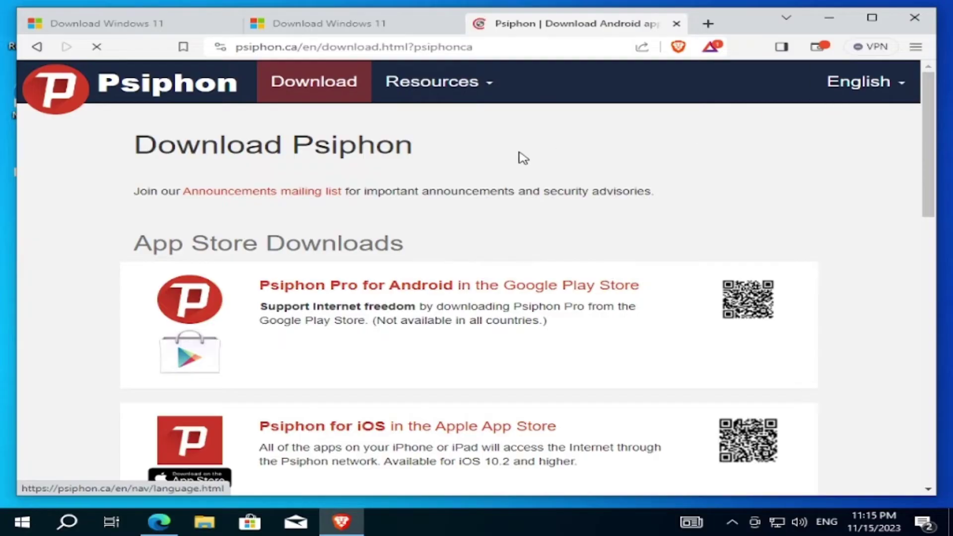
pyautogui.scroll(-6, 514, 157)
pyautogui.scroll(-8, 515, 160)
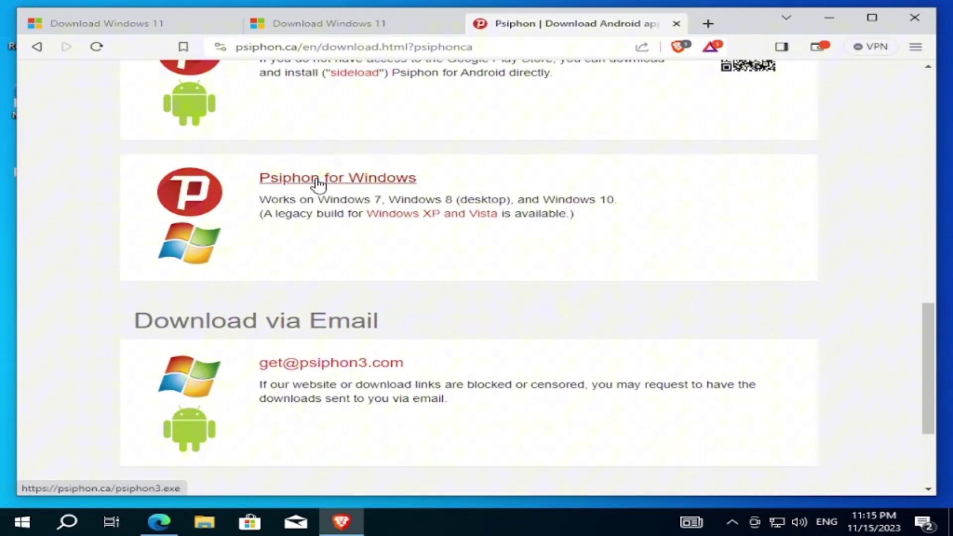
pyautogui.click(318, 184)
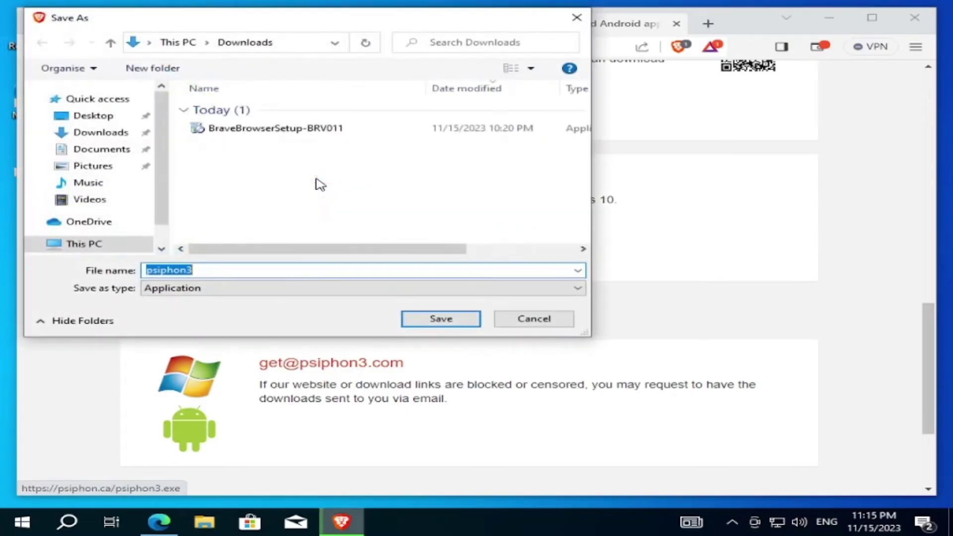
pyautogui.click(440, 319)
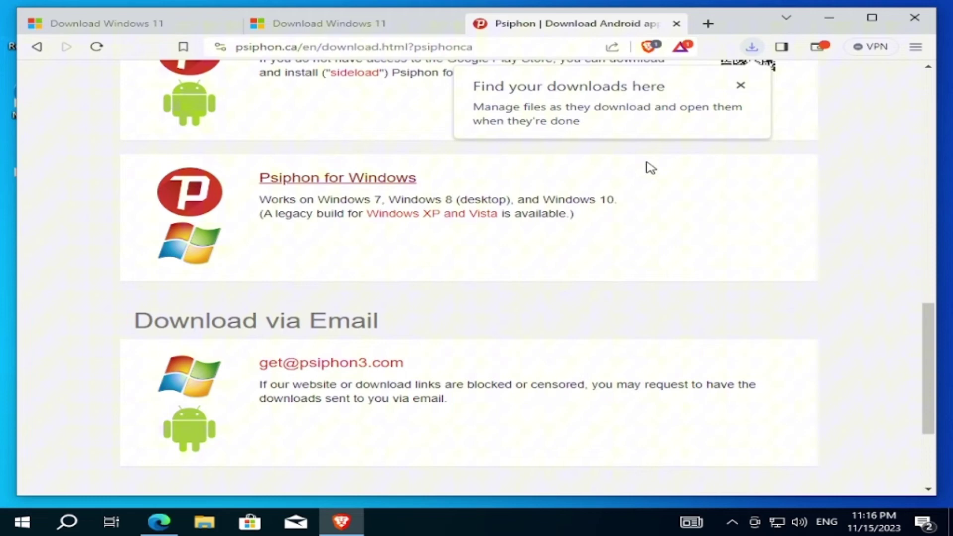
pyautogui.click(751, 46)
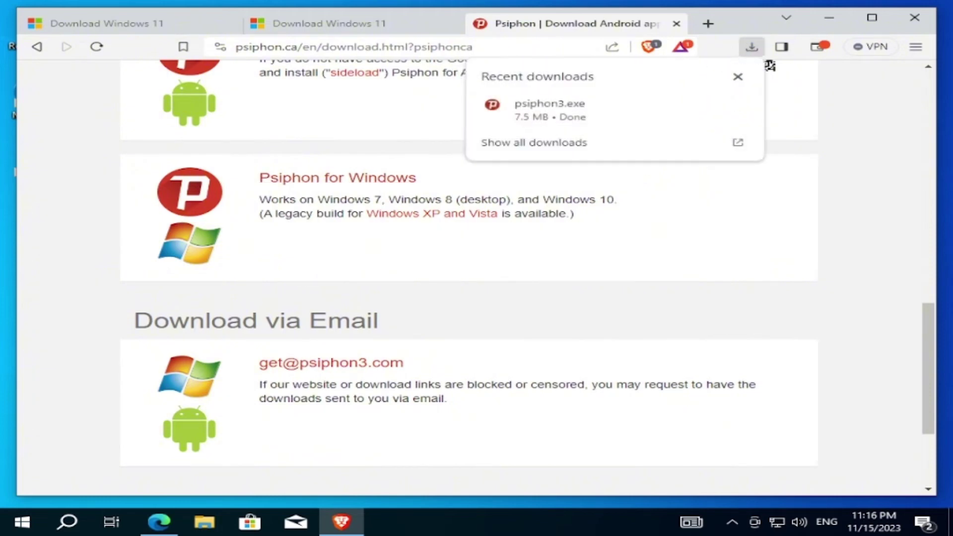
# Run psiphon3.exe, move its window aside, then disconnect and reconnect the VPN.
pyautogui.click(583, 118)
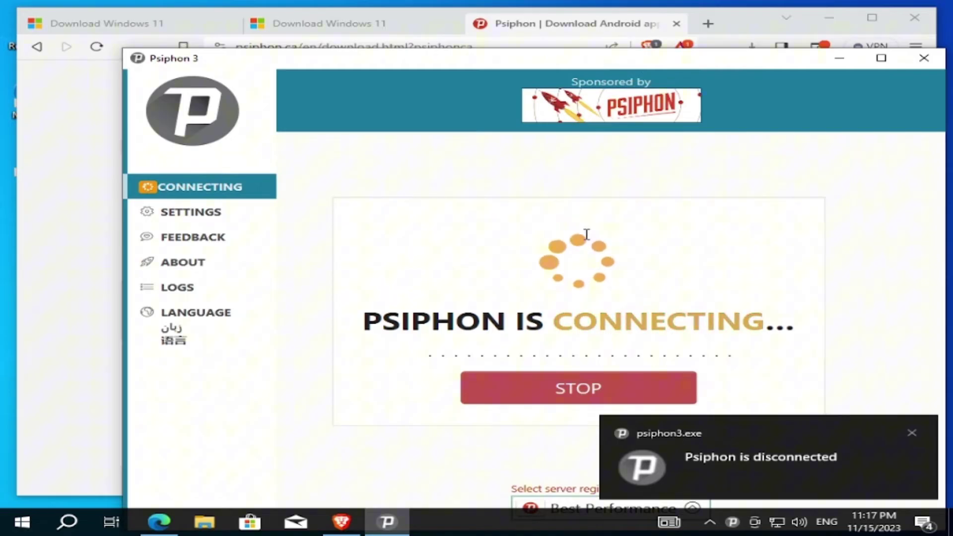
pyautogui.moveTo(702, 62); pyautogui.dragTo(611, 28)
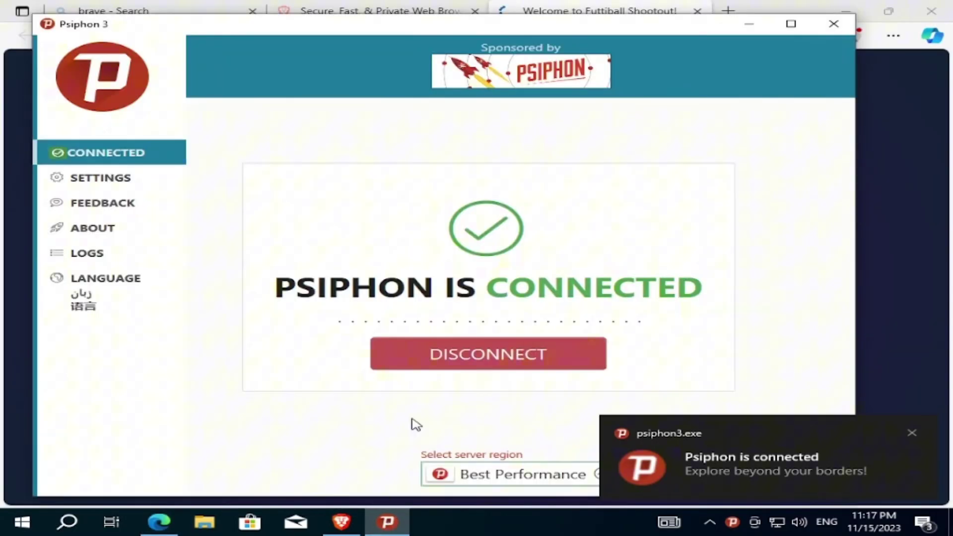
pyautogui.click(477, 356)
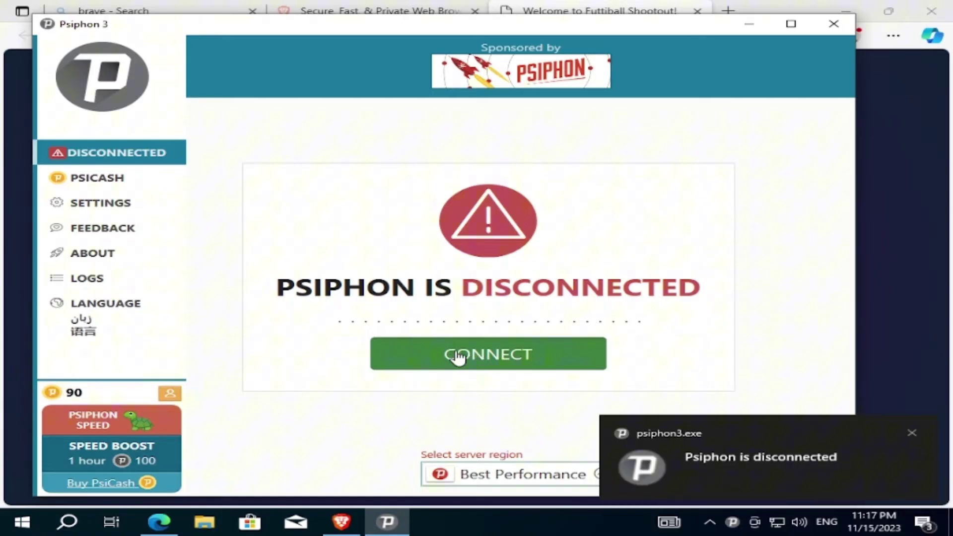
pyautogui.click(456, 358)
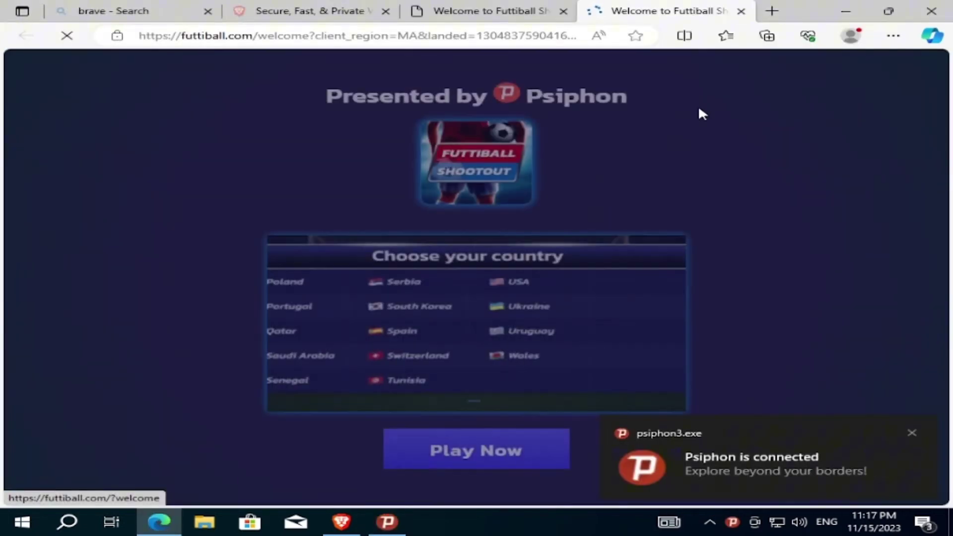
# Close the duplicate Futtiball tab and search Bing for 'download windows 11' in a new tab.
pyautogui.click(741, 11)
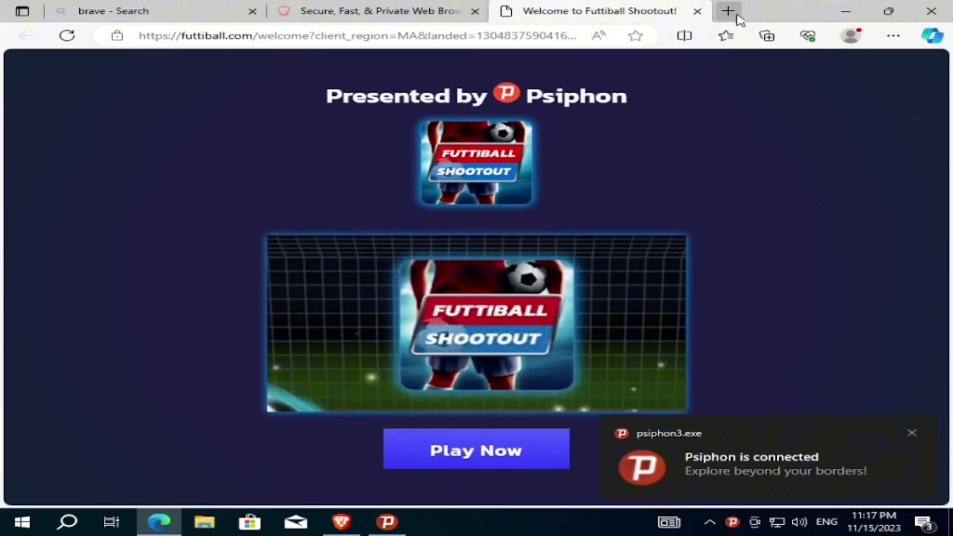
pyautogui.click(729, 12)
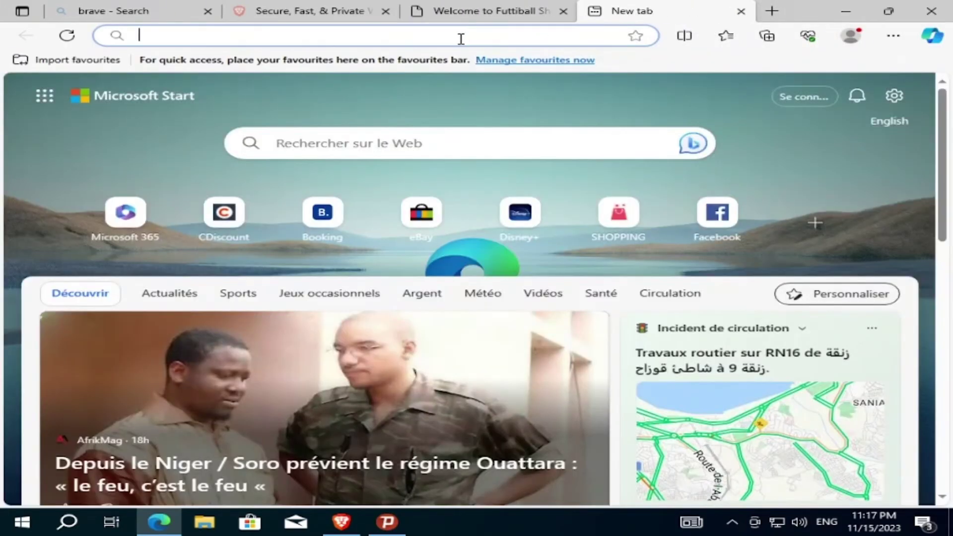
pyautogui.click(465, 39)
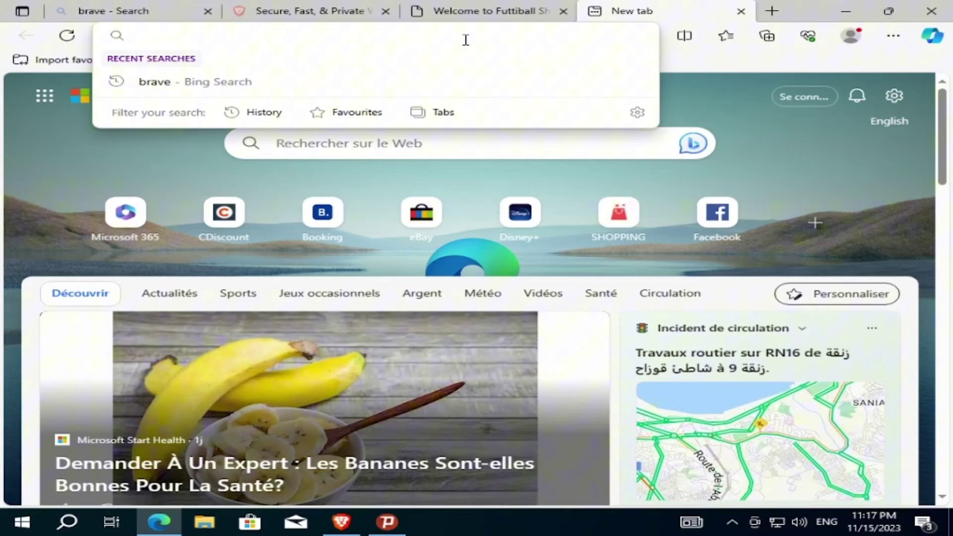
pyautogui.write('downloa')
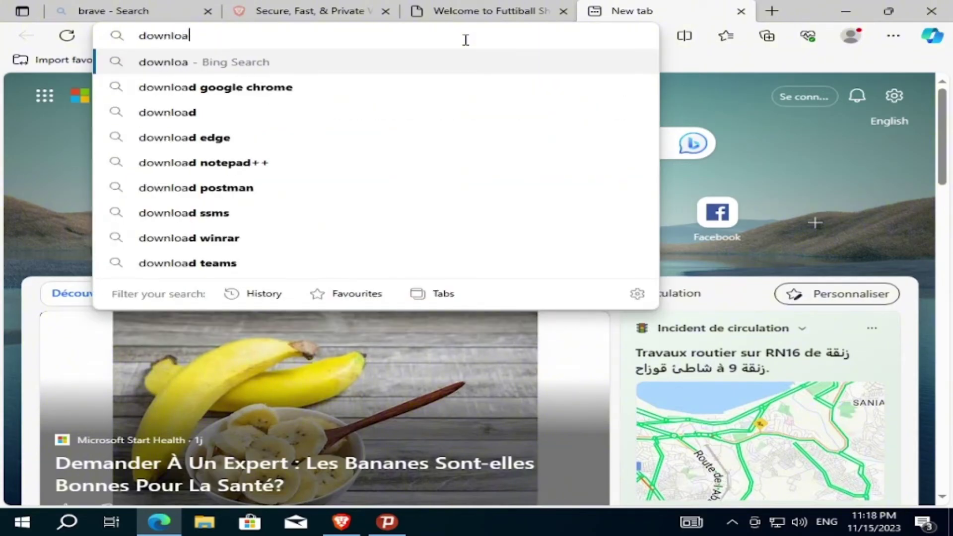
pyautogui.write('d windowa')
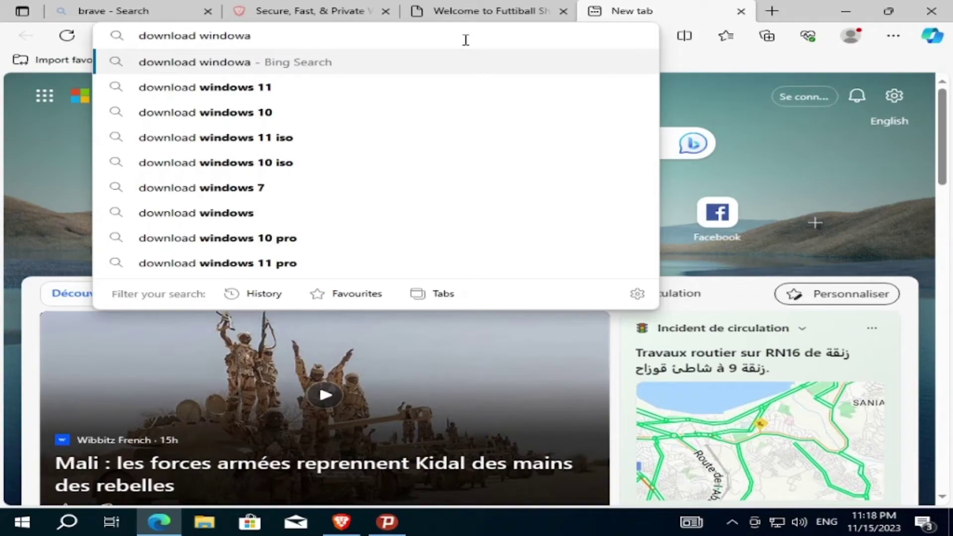
pyautogui.press('BackSpace')
pyautogui.write('s ')
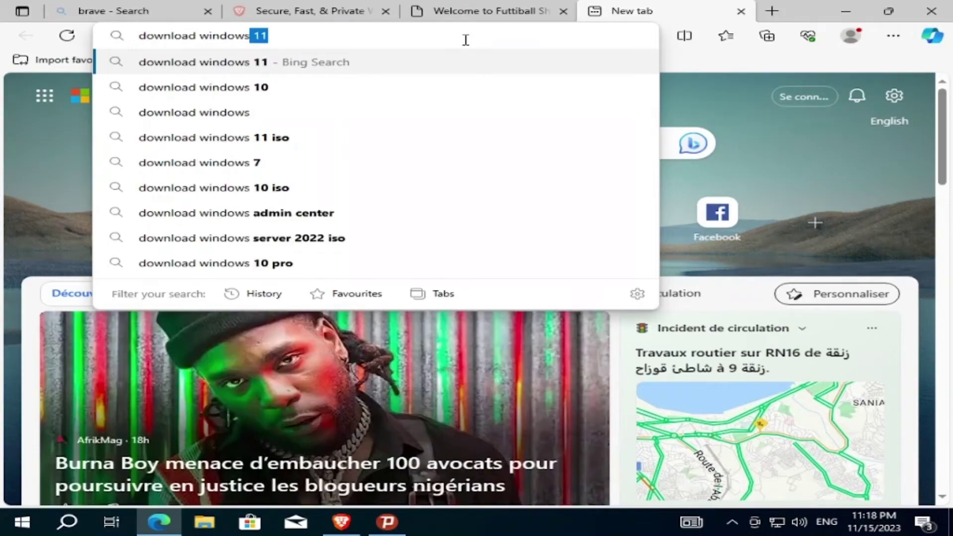
pyautogui.write('11')
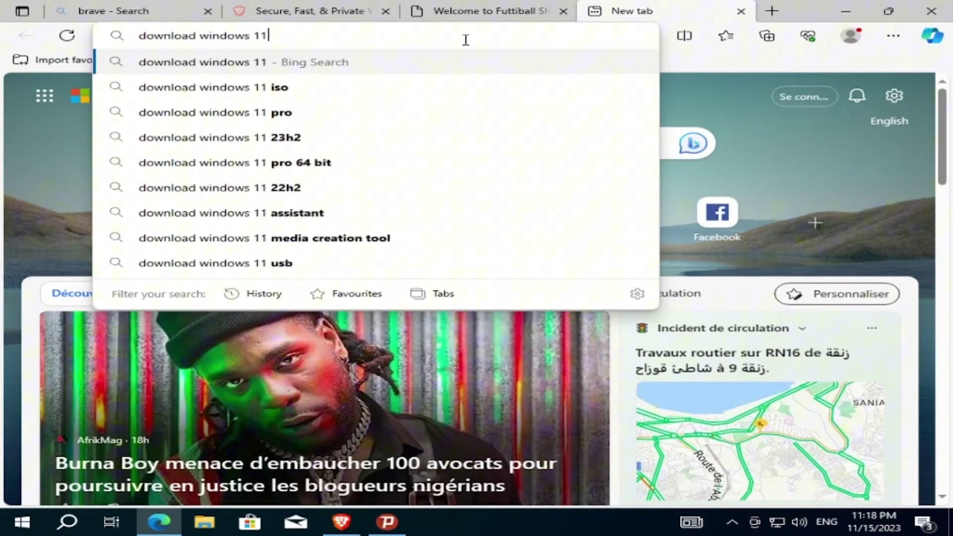
pyautogui.press('Return')
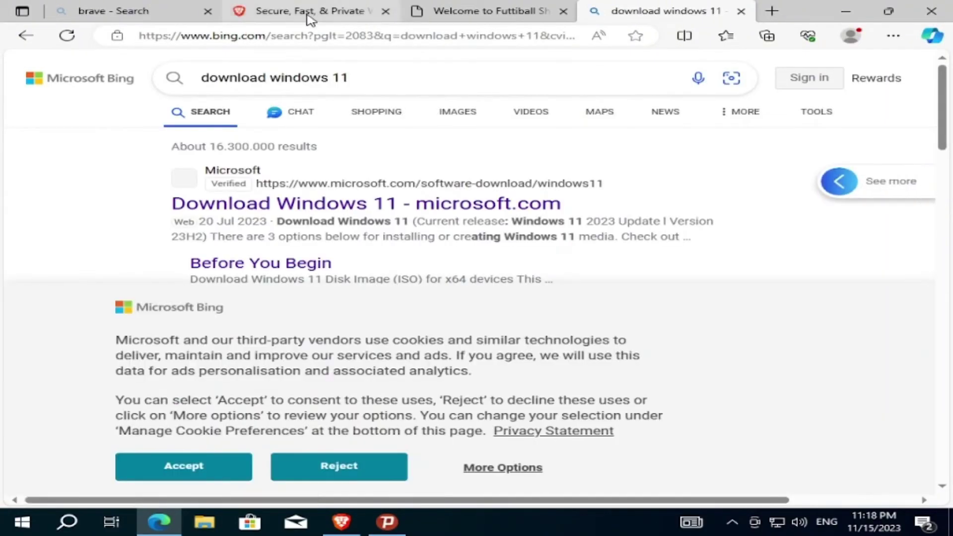
# Scroll Microsoft's Download Windows 11 page down to the Disk Image (ISO) section.
pyautogui.scroll(-5, 372, 163)
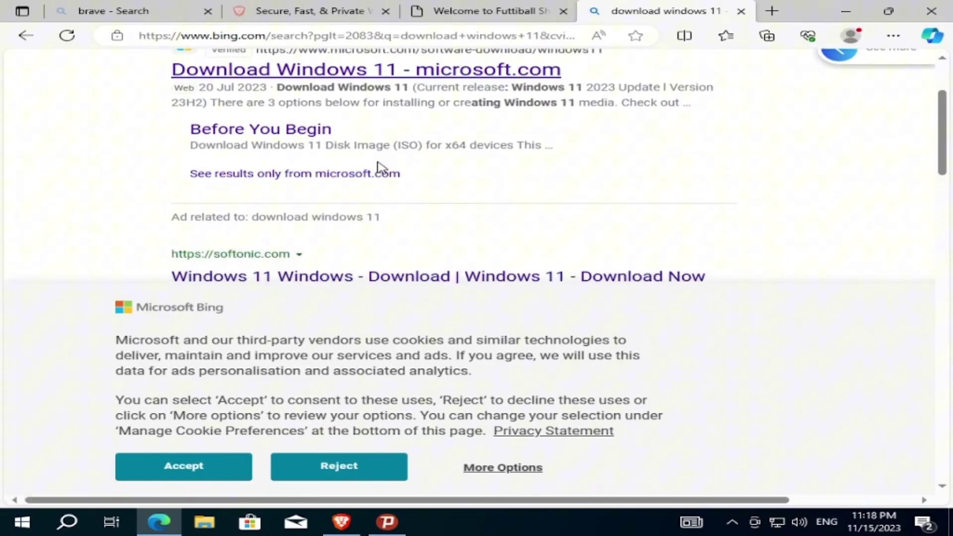
pyautogui.scroll(5, 378, 165)
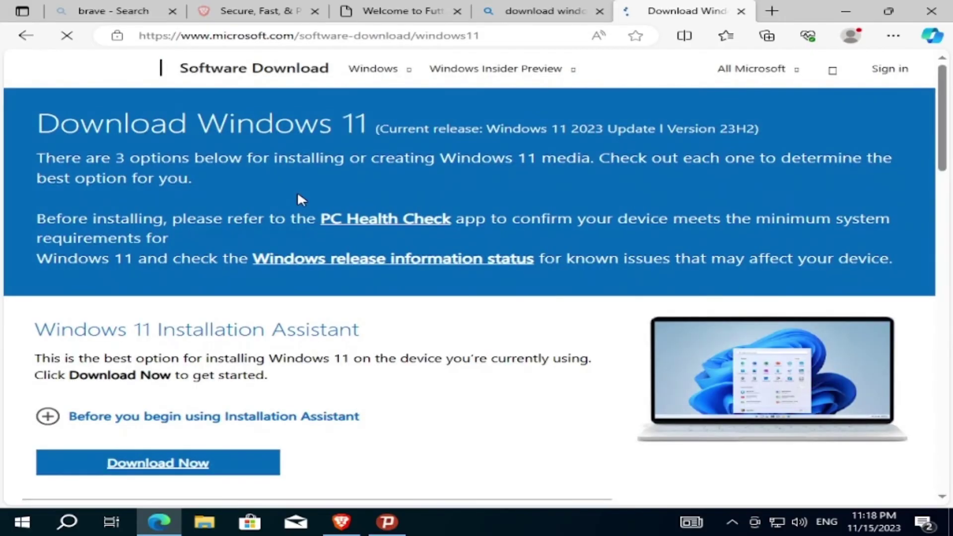
pyautogui.scroll(-3, 282, 201)
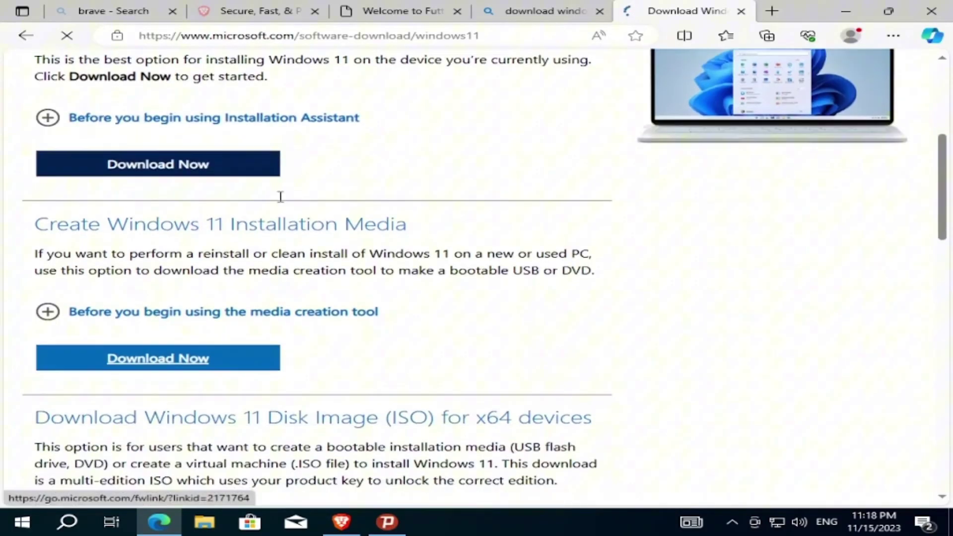
pyautogui.scroll(-6, 281, 196)
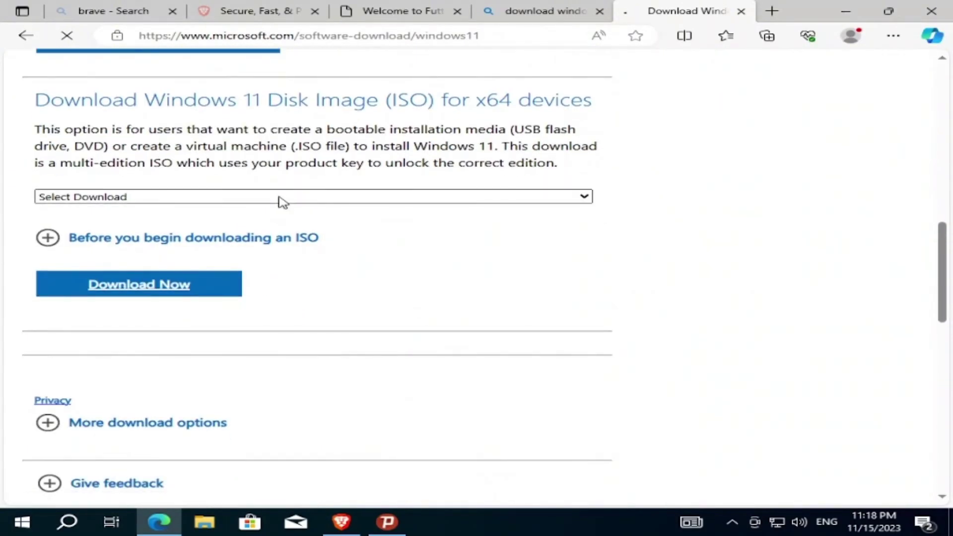
# Submit the Windows 11 multi-edition x64 ISO and confirm English International as its language.
pyautogui.click(280, 197)
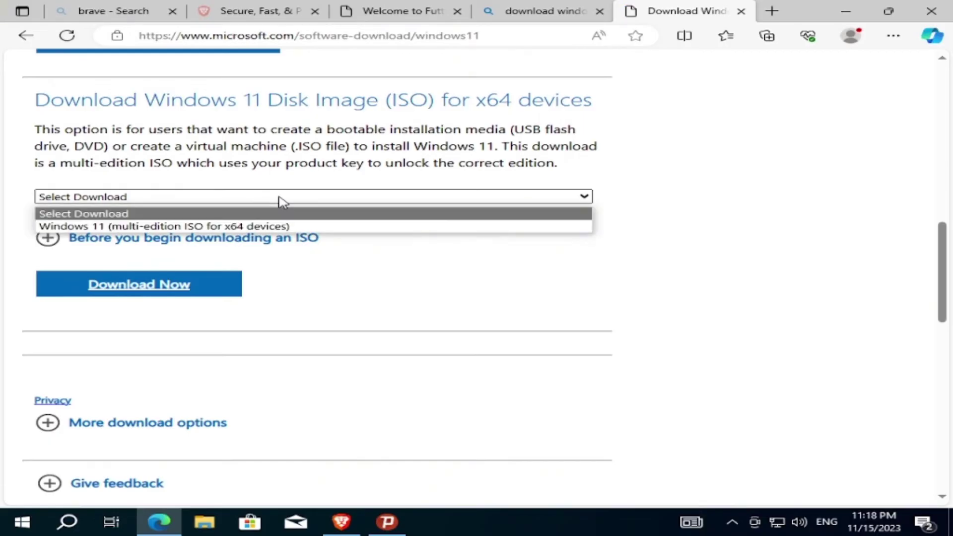
pyautogui.click(221, 226)
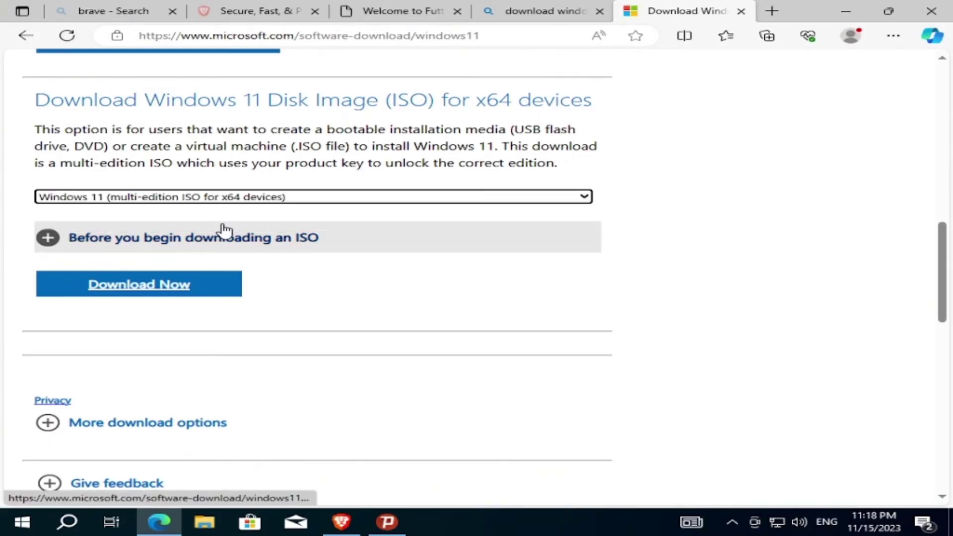
pyautogui.click(168, 287)
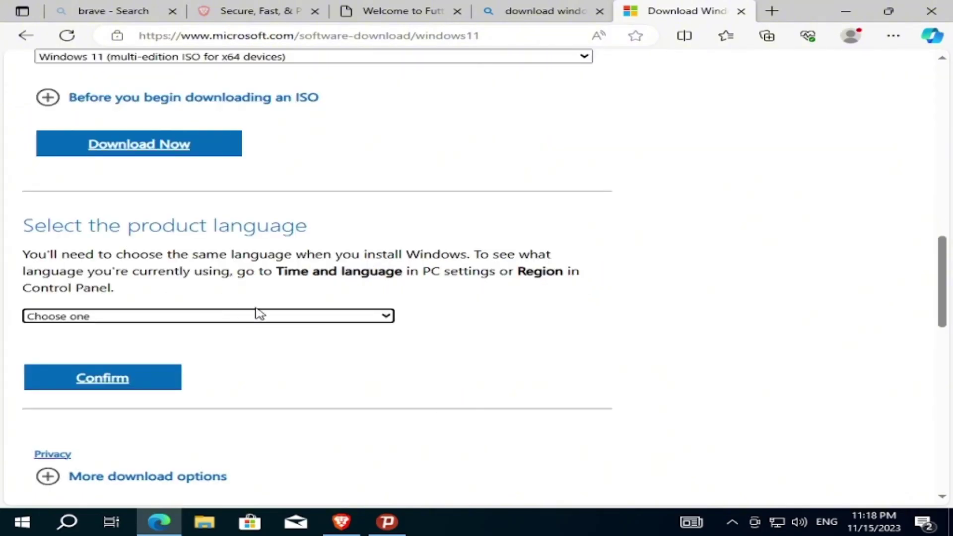
pyautogui.click(272, 318)
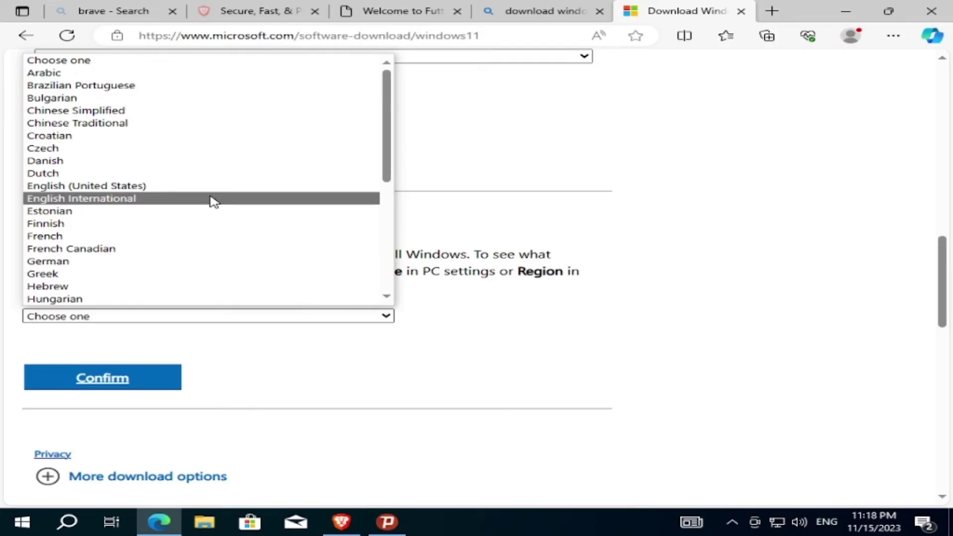
pyautogui.click(213, 198)
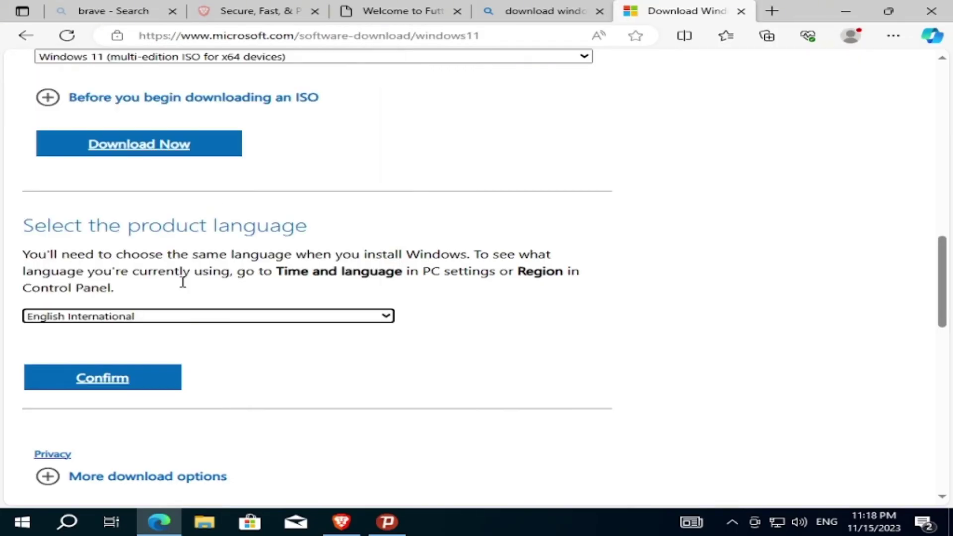
pyautogui.click(142, 391)
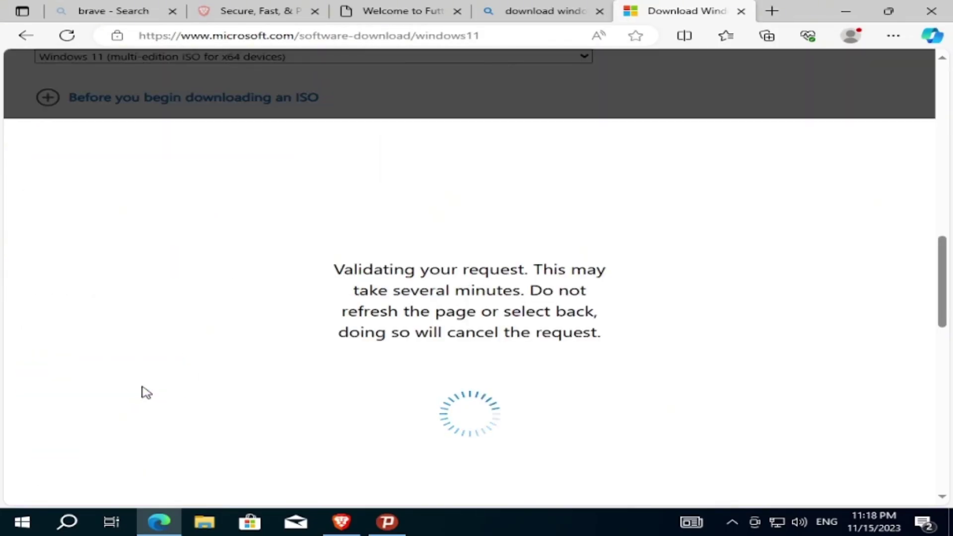
# Start the 64-bit Windows 11 English International ISO download.
pyautogui.scroll(-2, 143, 389)
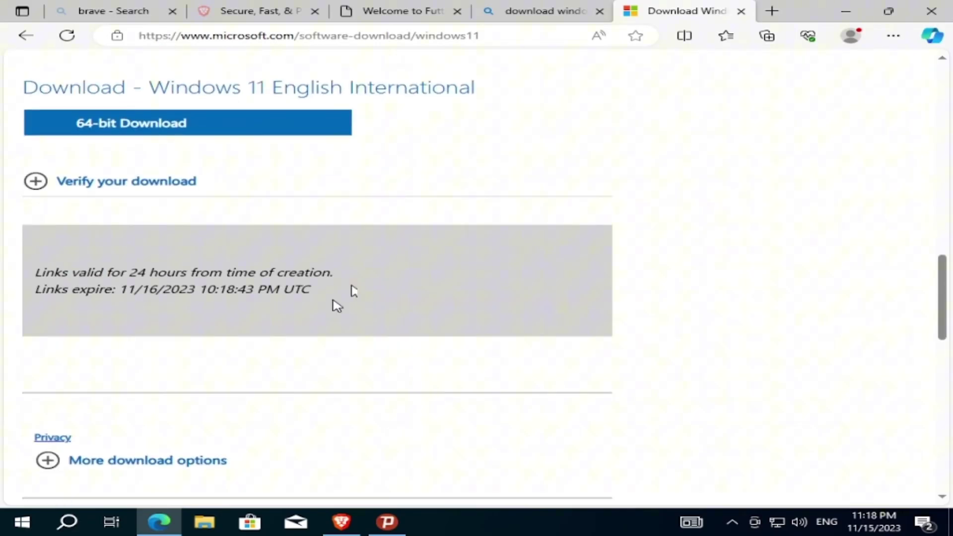
pyautogui.scroll(2, 360, 290)
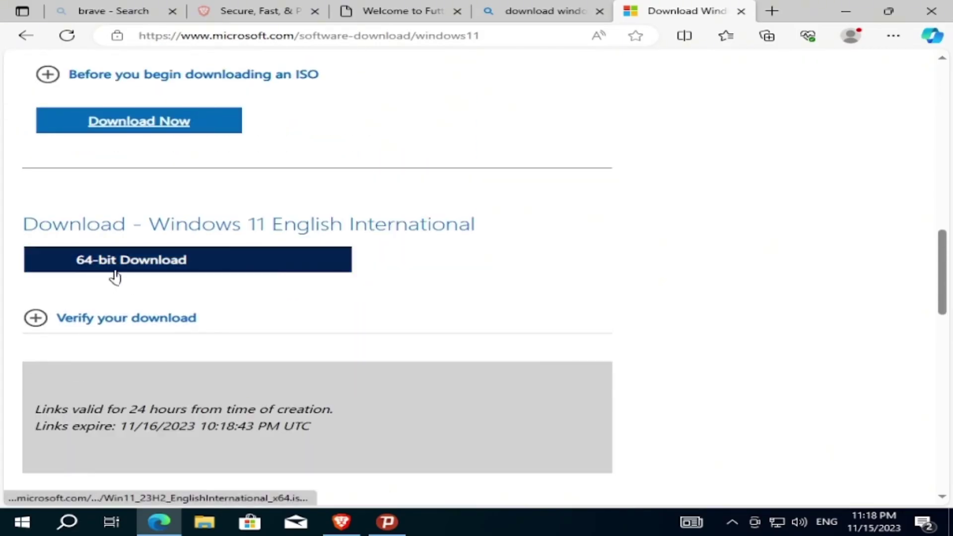
pyautogui.click(233, 262)
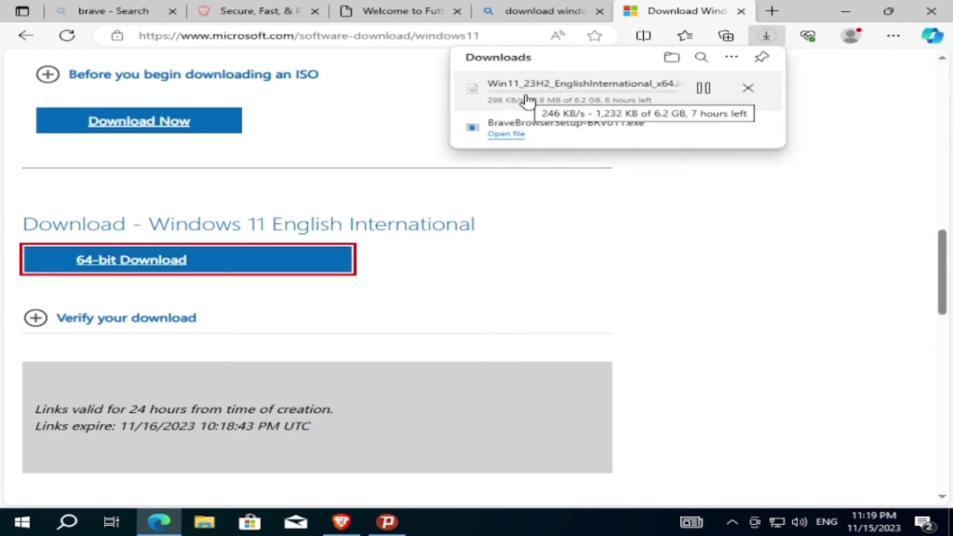
# Disconnect the Psiphon VPN and minimize the Psiphon 3 window.
pyautogui.click(401, 529)
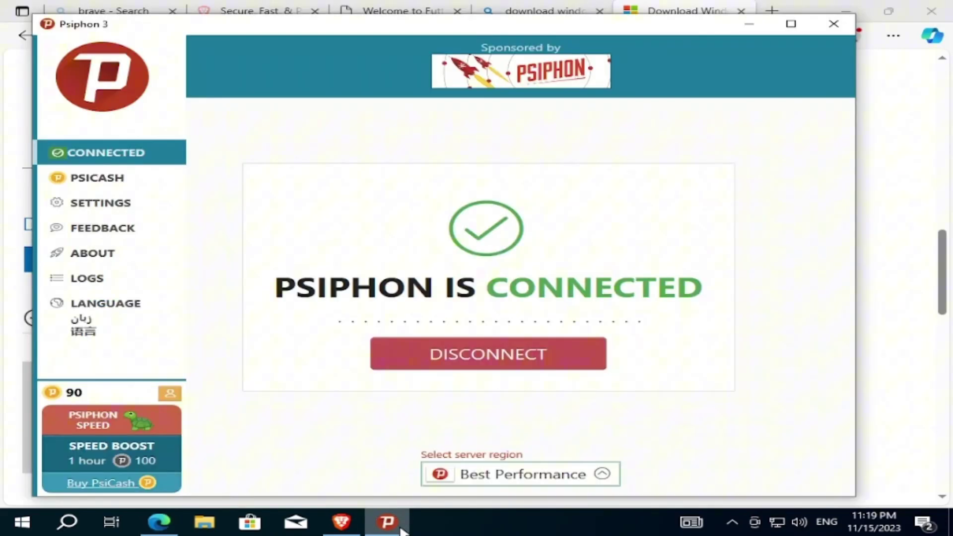
pyautogui.click(536, 364)
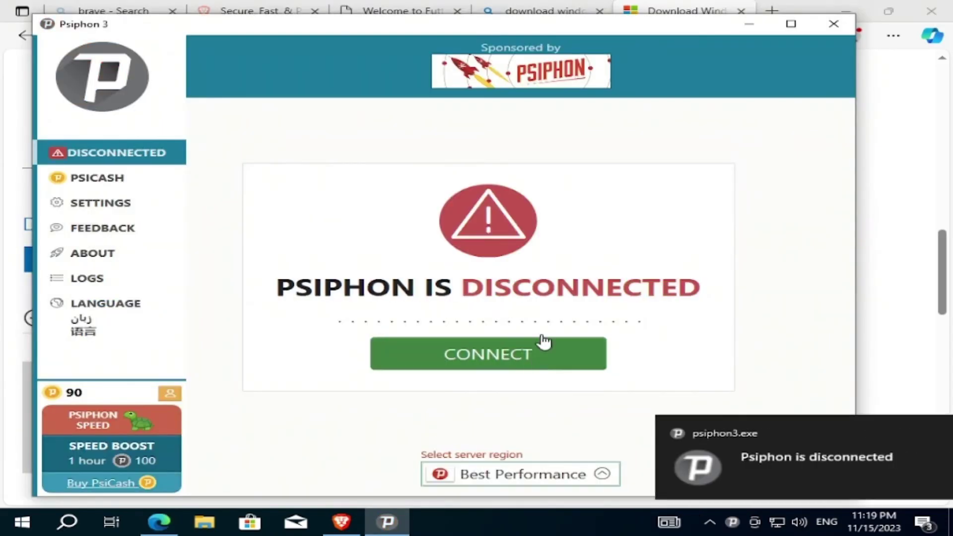
pyautogui.click(749, 24)
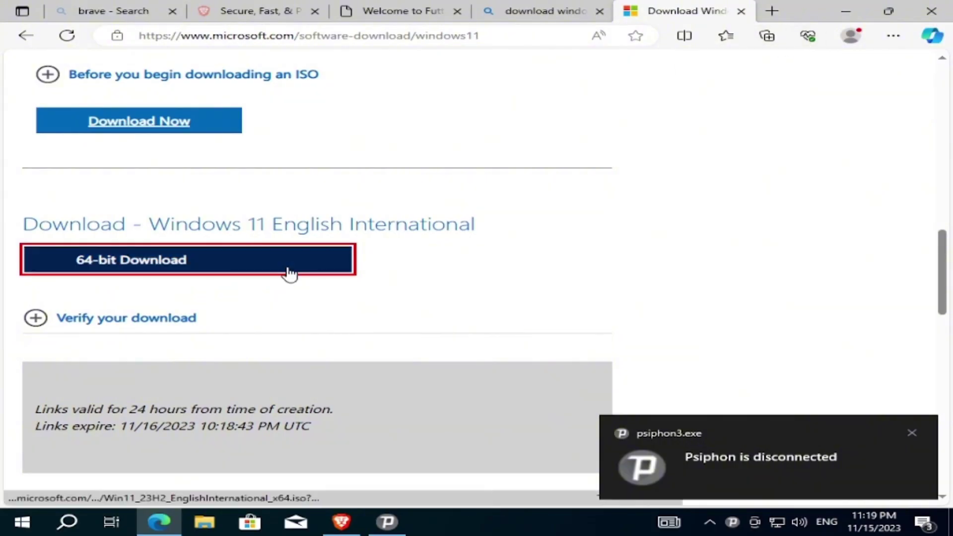
# Restart the 64-bit Win11_23H2_EnglishInternational_x64.iso download.
pyautogui.click(289, 273)
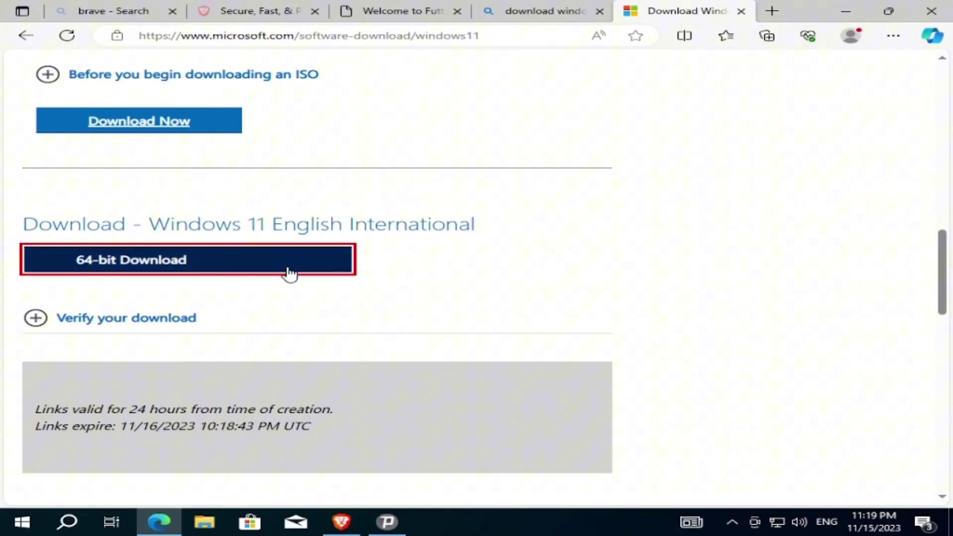